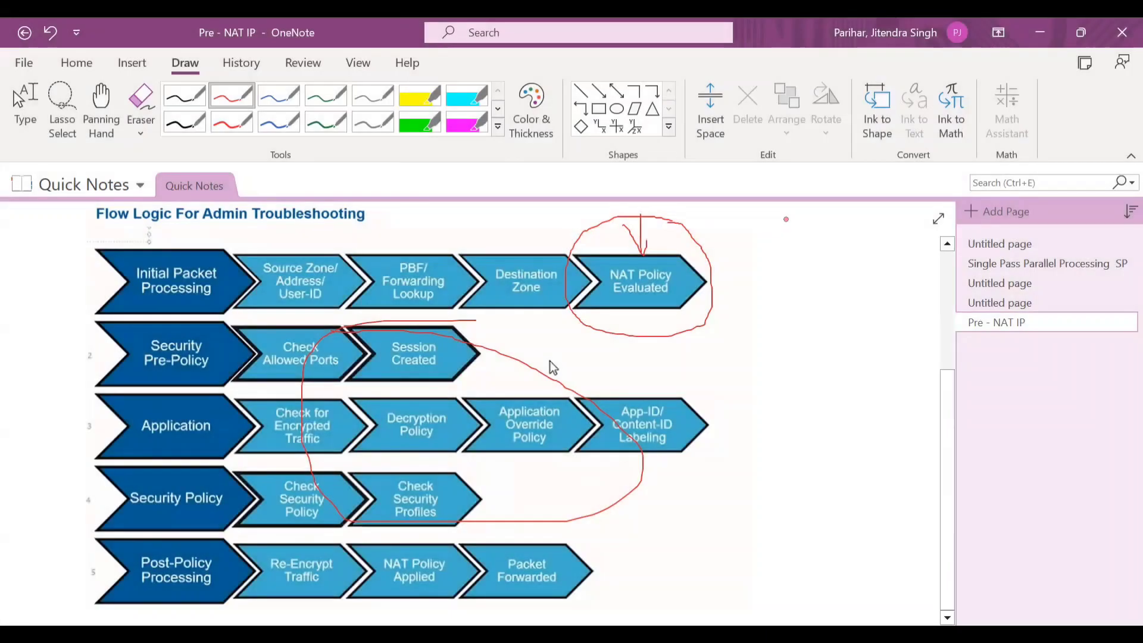
Step: Add red ink marks beside NAT Policy Evaluated, then ring NAT Policy Applied in green highlighter
mouse_move(785, 219)
mouse_down()
mouse_move(728, 271)
mouse_move(745, 273)
mouse_up()
mouse_move(441, 540)
mouse_down()
mouse_move(379, 543)
mouse_move(424, 602)
mouse_move(434, 540)
mouse_move(420, 538)
mouse_move(433, 531)
mouse_move(366, 551)
mouse_move(396, 603)
mouse_move(460, 563)
mouse_move(452, 526)
mouse_move(457, 602)
mouse_move(381, 609)
mouse_move(362, 574)
mouse_move(374, 530)
mouse_up()
click(422, 126)
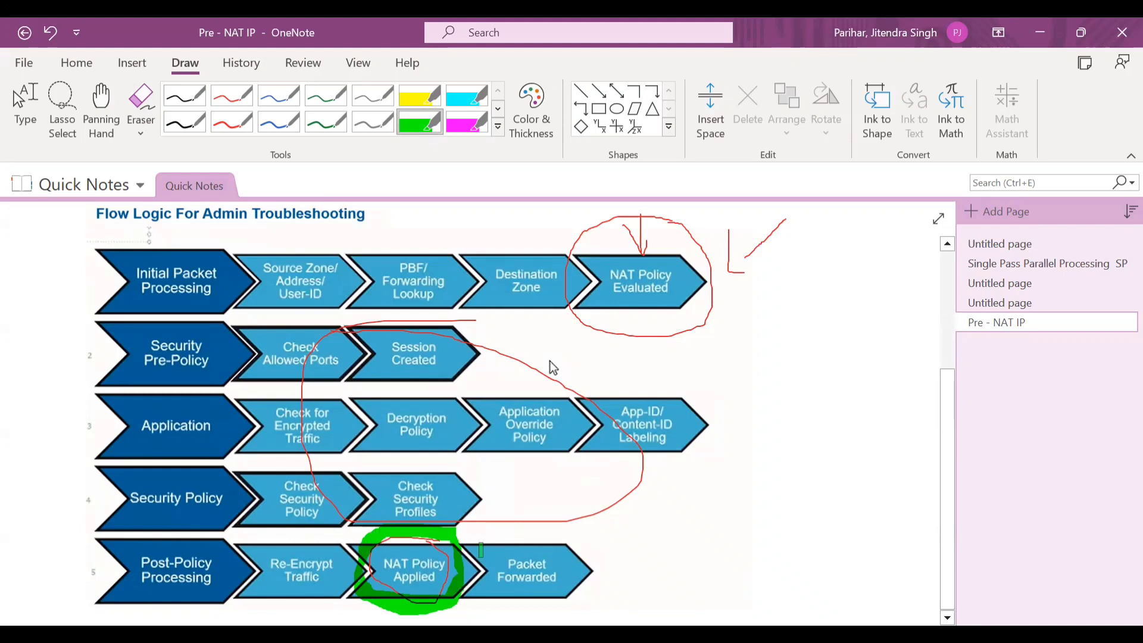
drag(459, 529, 472, 593)
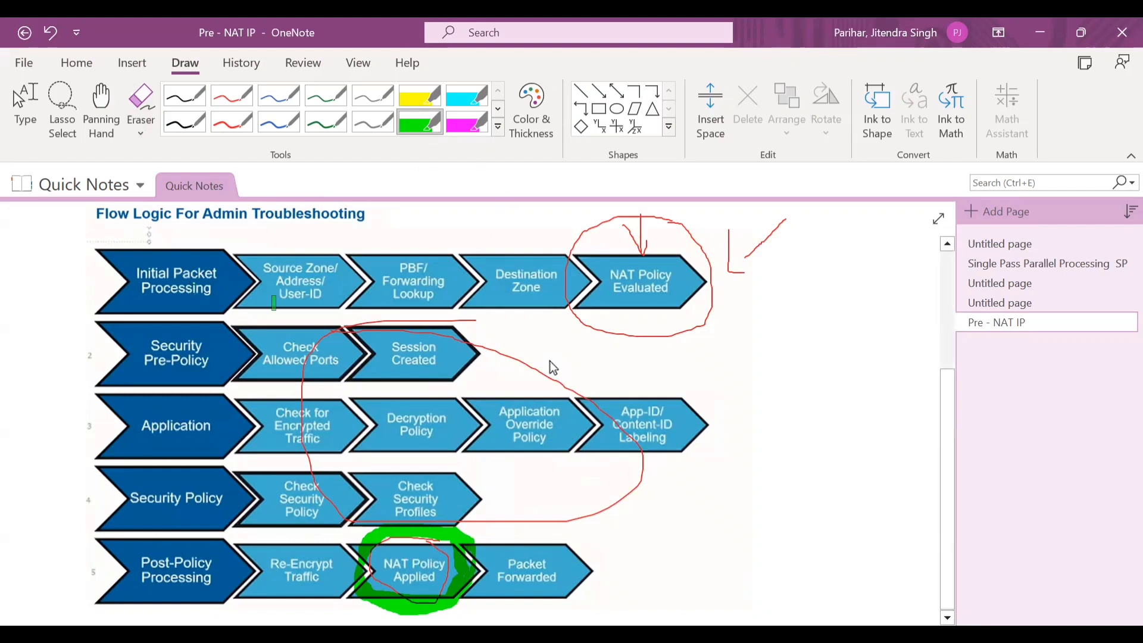
Step: Draw green ticks on NAT Policy Evaluated and Packet Forwarded
mouse_move(672, 259)
mouse_down()
mouse_move(672, 272)
mouse_move(679, 240)
mouse_move(636, 315)
mouse_up()
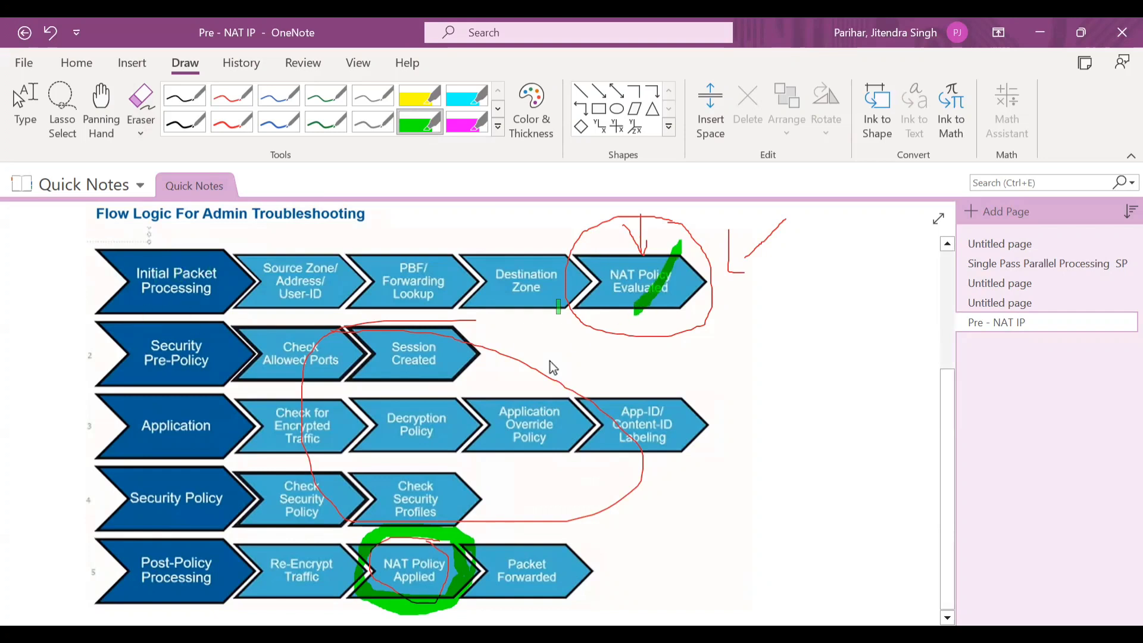
mouse_move(629, 289)
mouse_down()
mouse_move(631, 309)
mouse_move(677, 337)
mouse_up()
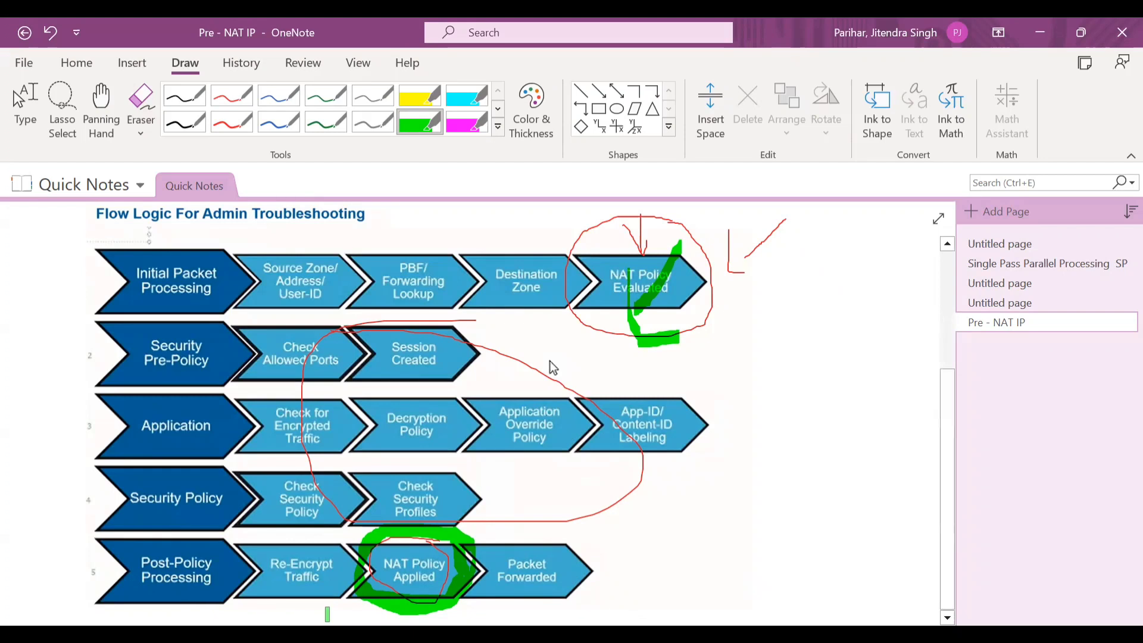
mouse_move(586, 529)
mouse_down()
mouse_move(507, 554)
mouse_move(506, 567)
mouse_move(530, 569)
mouse_up()
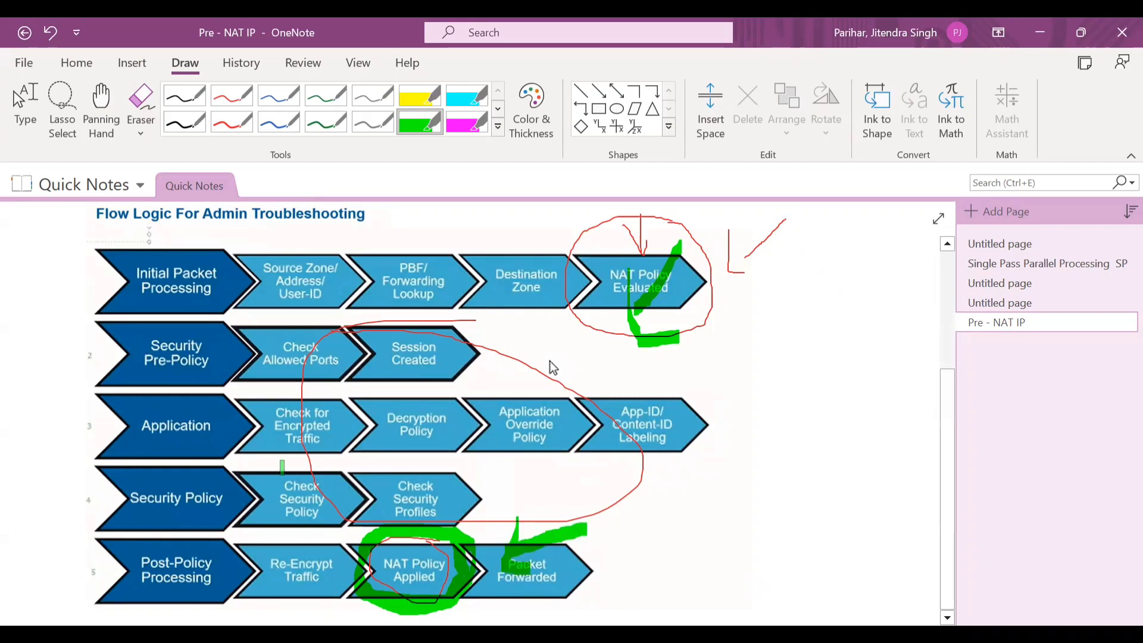
Step: Show the Pre - NAT IP and Post -NAT Zone headings, then switch to the remote PA-VM session
scroll(593, 408, up, 3)
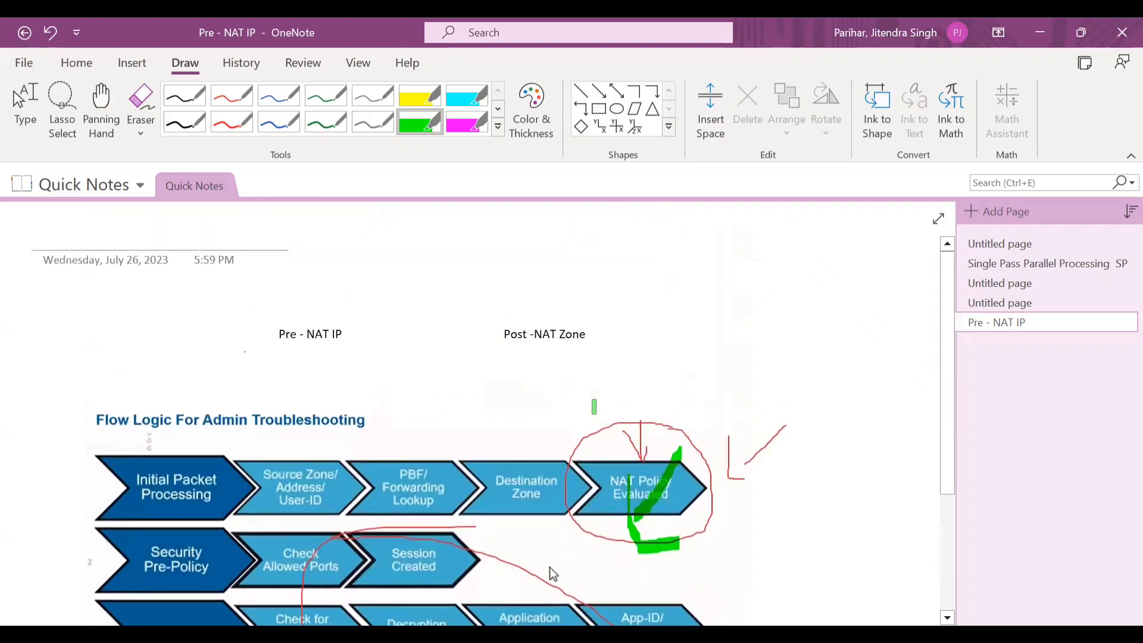
scroll(594, 407, down, 1)
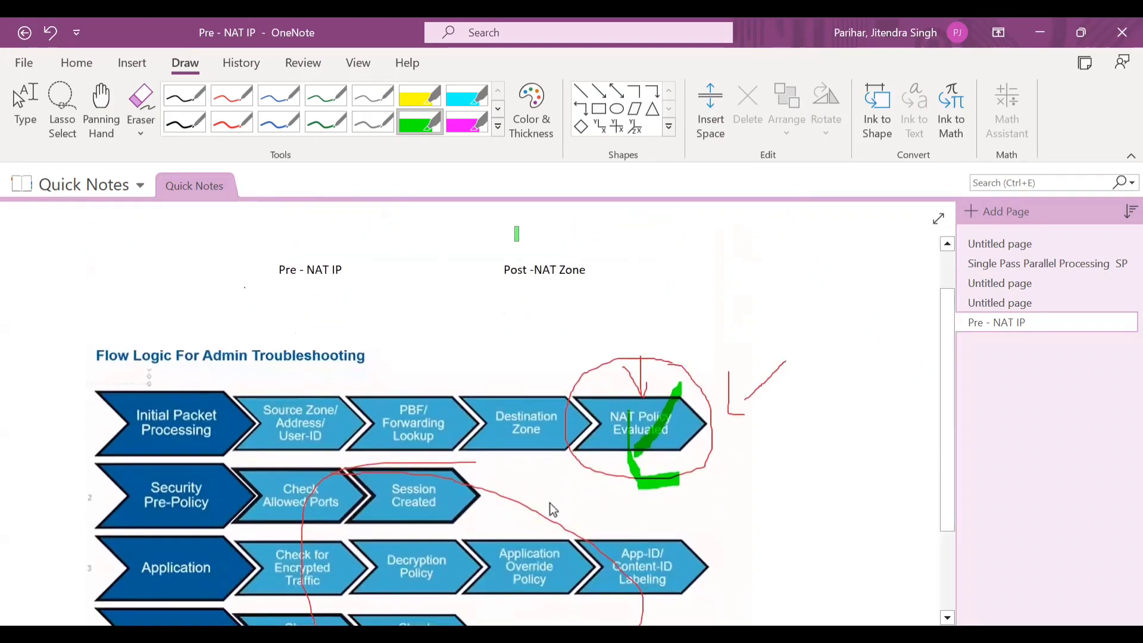
scroll(905, 328, down, 3)
scroll(905, 328, up, 4)
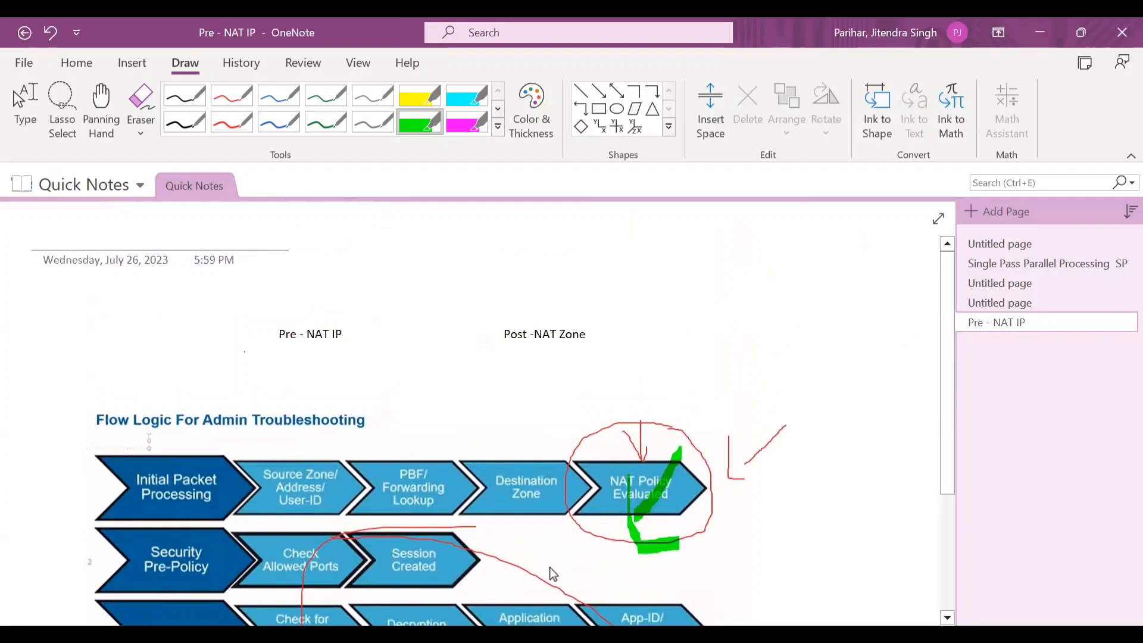
key(alt+Tab)
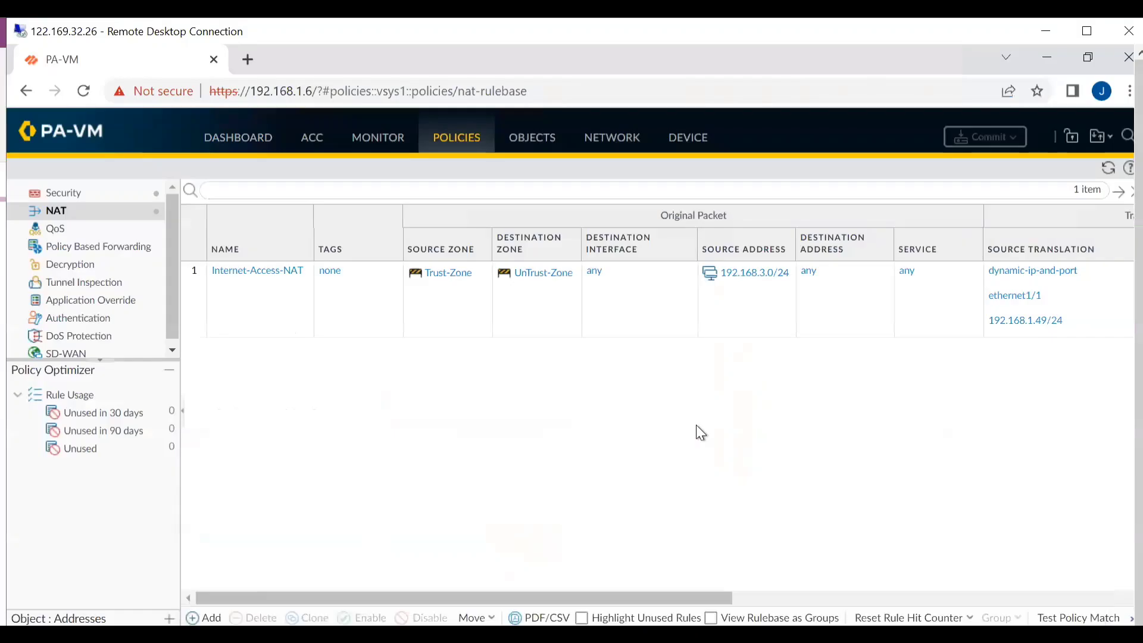
click(253, 273)
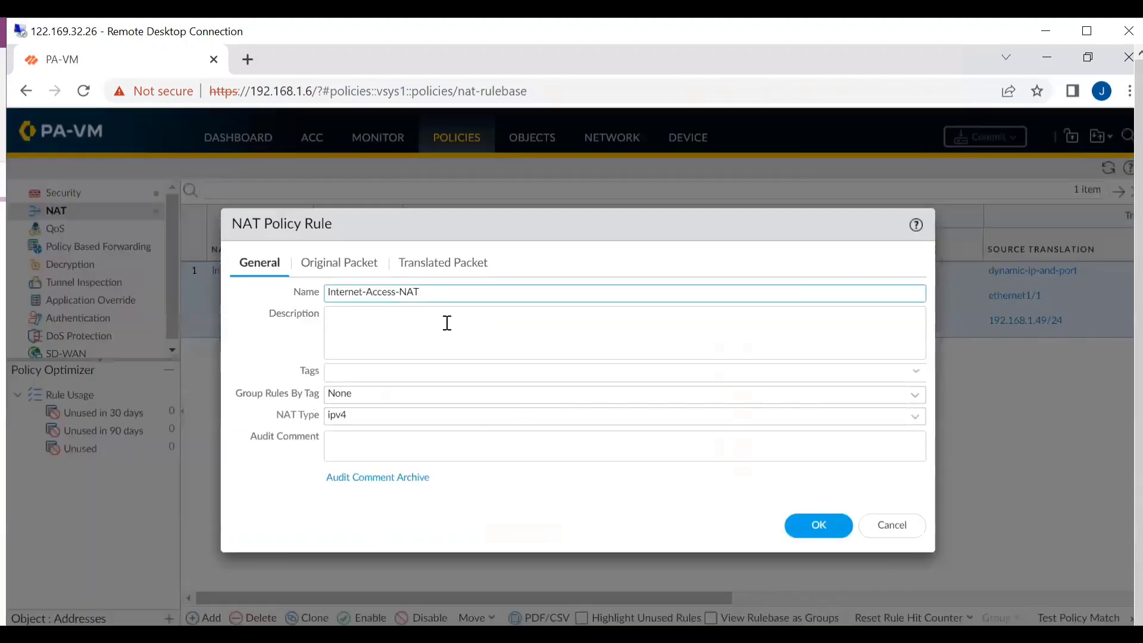
click(350, 262)
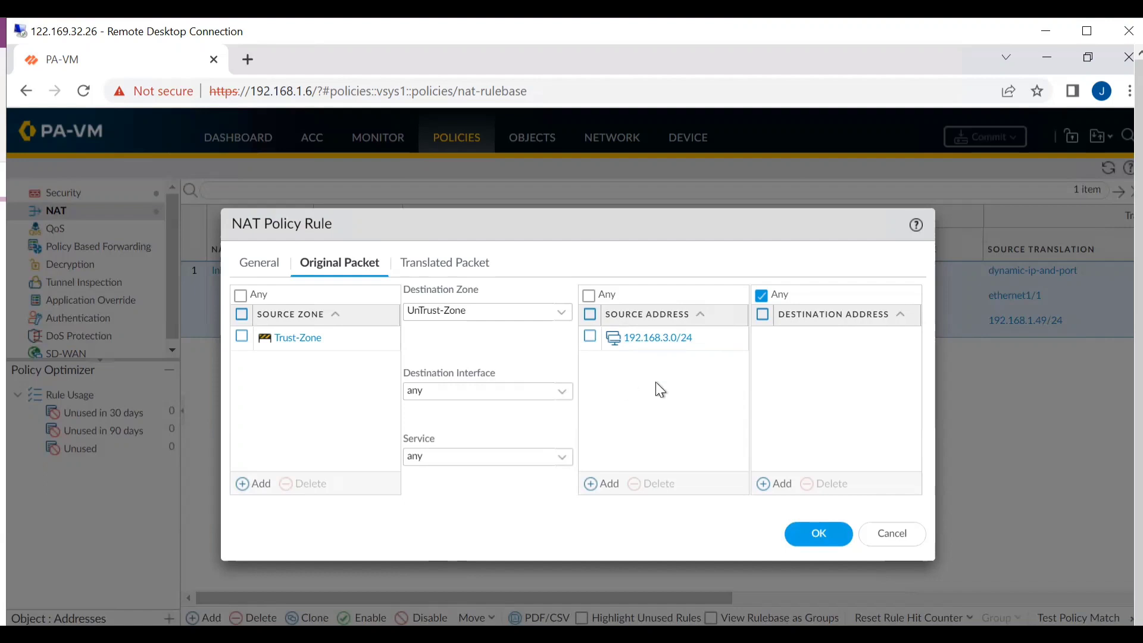
click(474, 274)
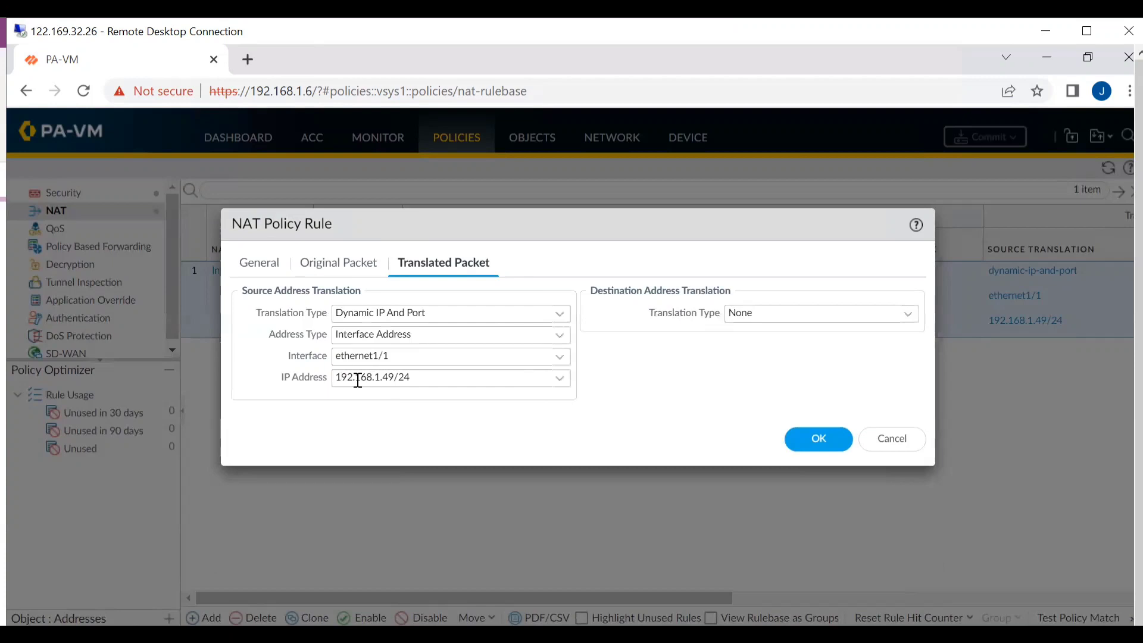
drag(342, 380, 360, 280)
click(357, 276)
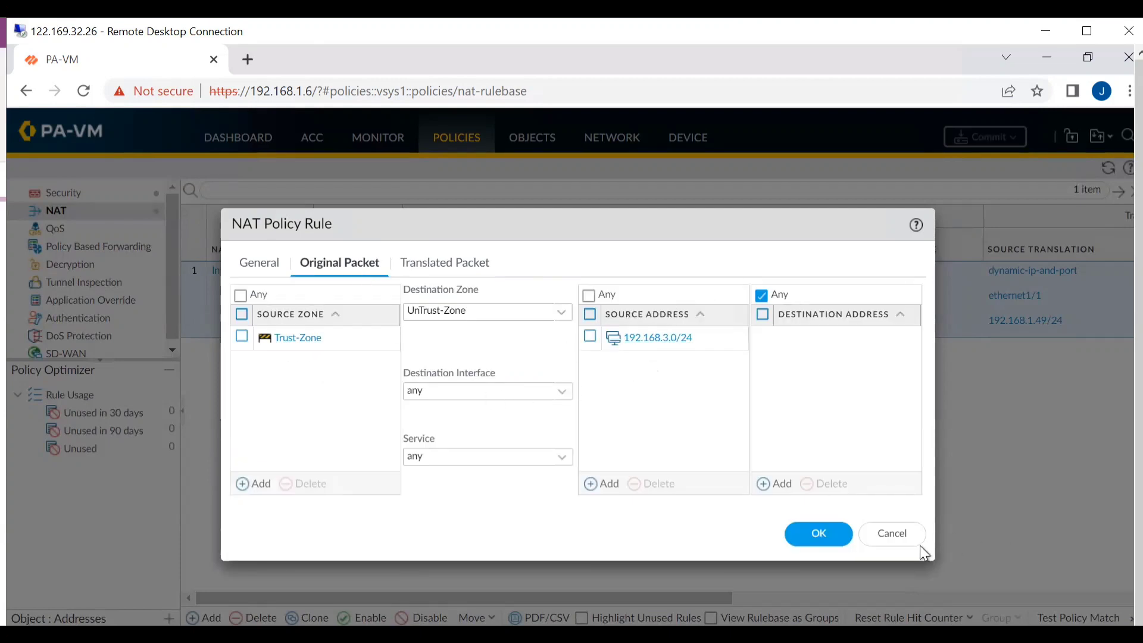
click(893, 534)
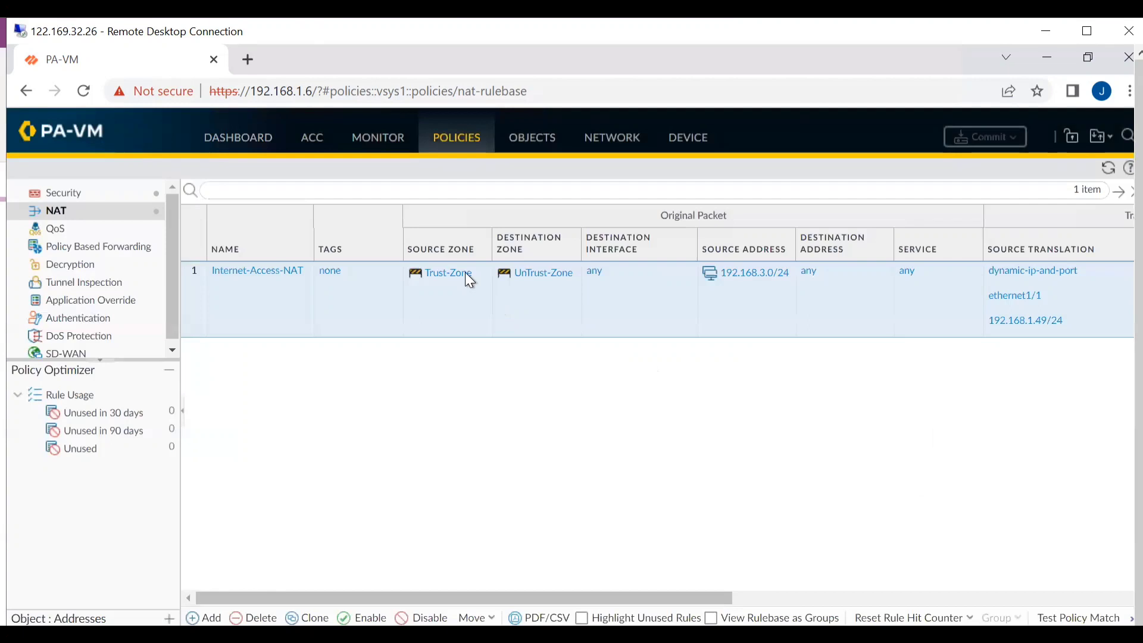
Step: Review the Internet-Acess-Policy security rule's Destination tab, then close it without saving
click(63, 194)
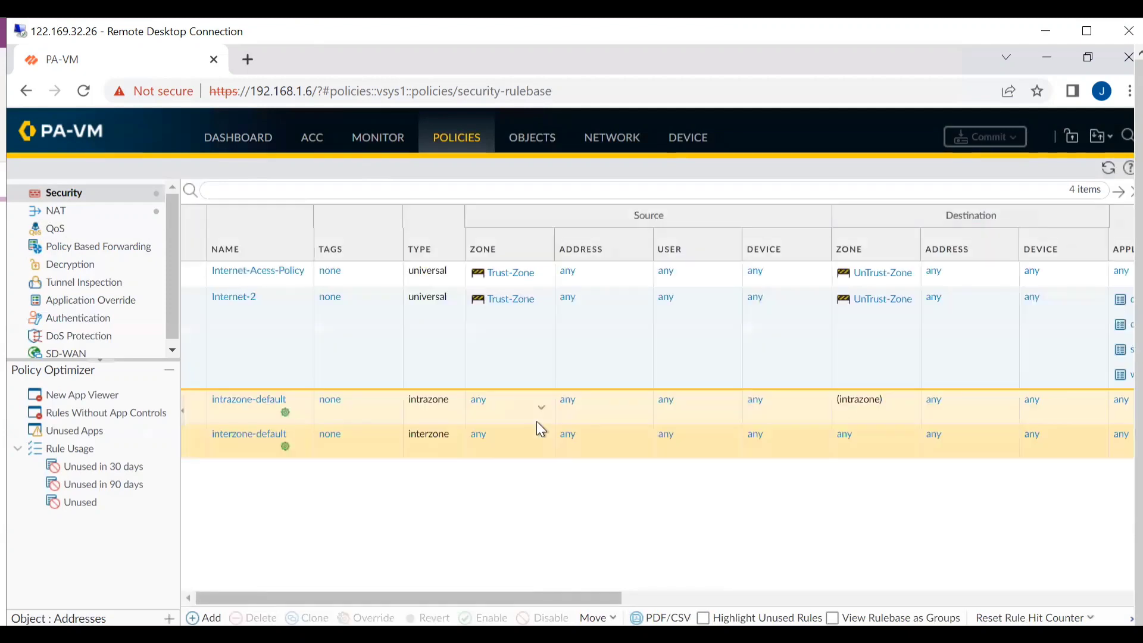
click(265, 272)
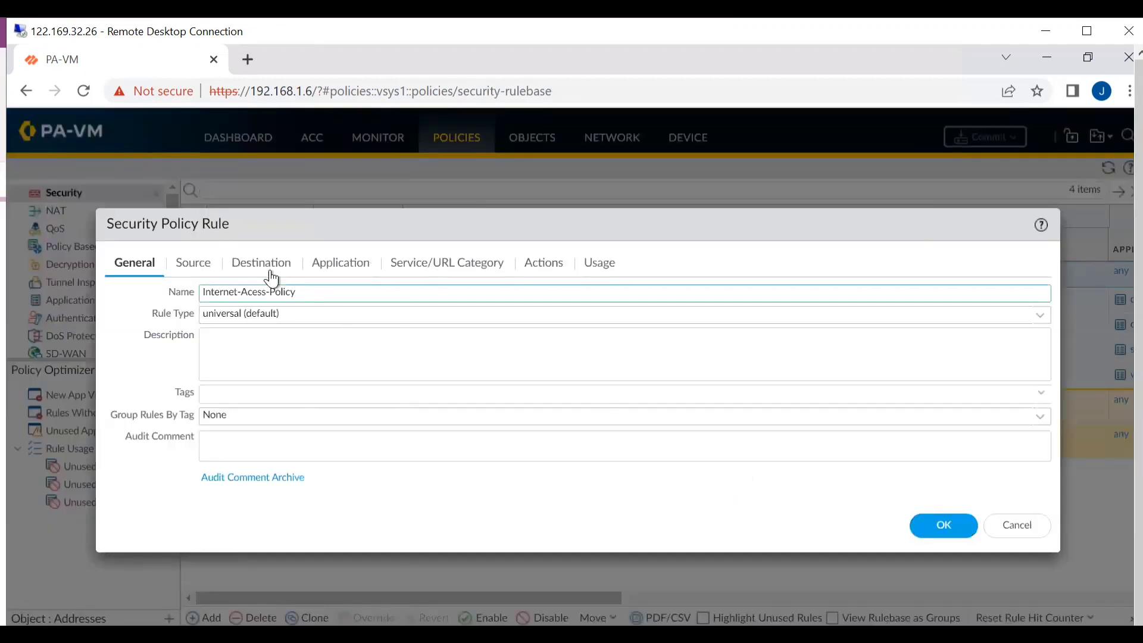
click(269, 271)
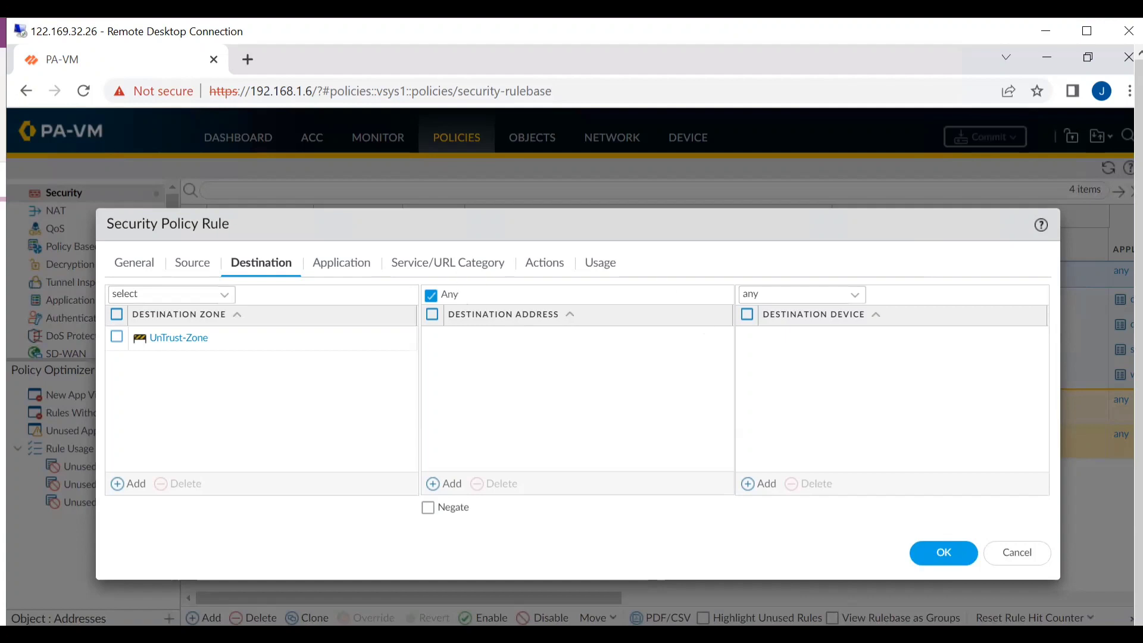
drag(845, 227, 792, 207)
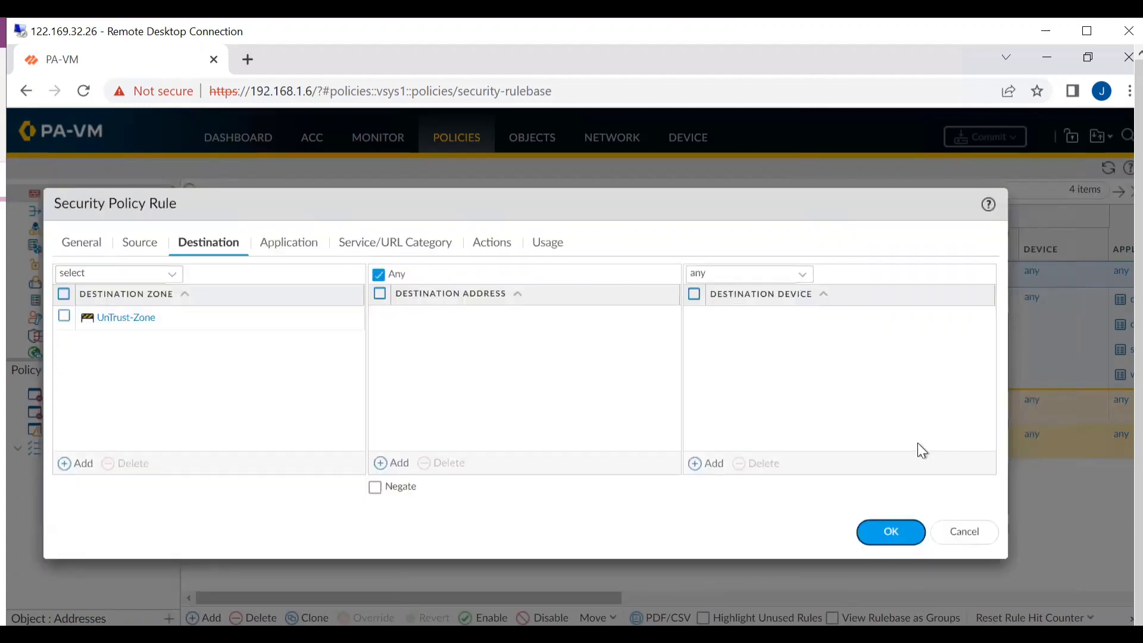
click(960, 533)
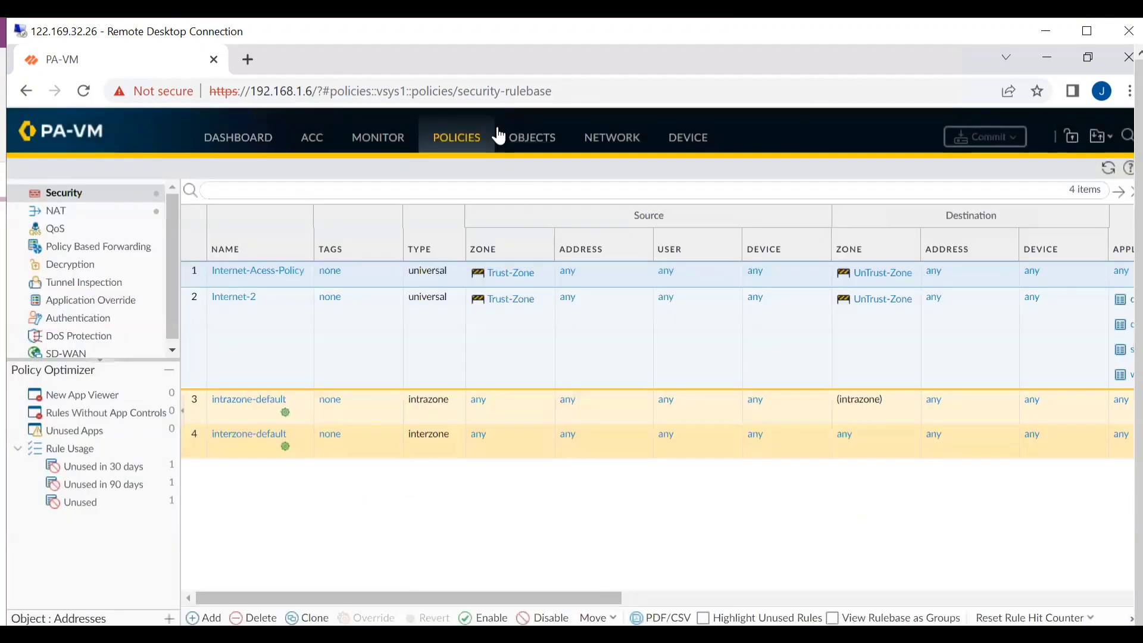
Step: Check the network interfaces and live sessions in Session Browser, then return to the NAT rulebase
click(617, 153)
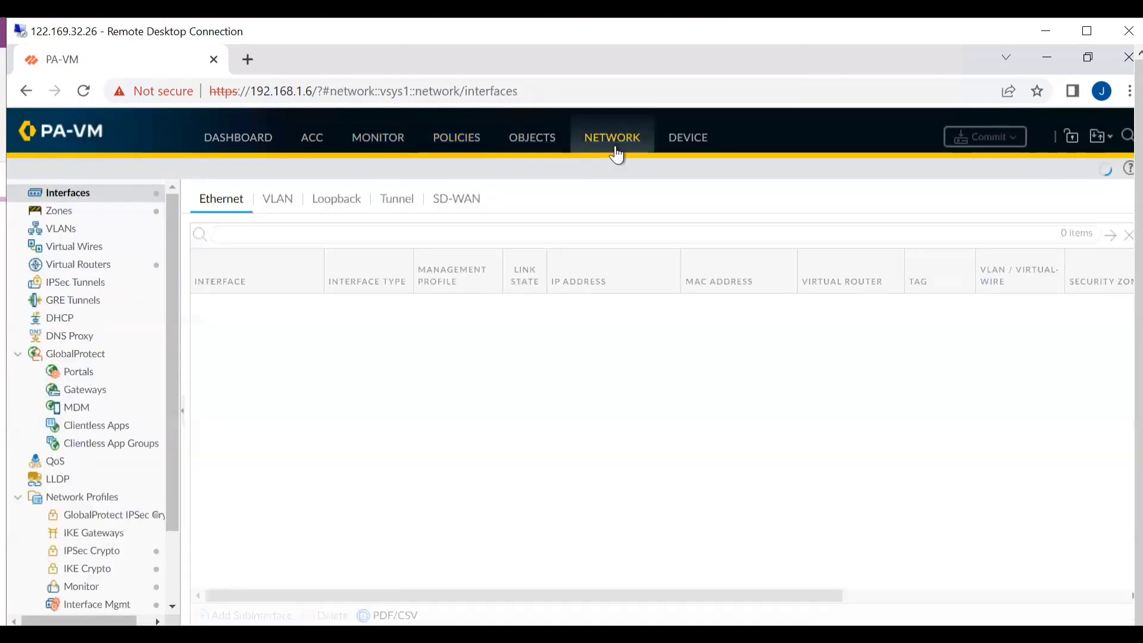
click(378, 137)
scroll(139, 312, up, 3)
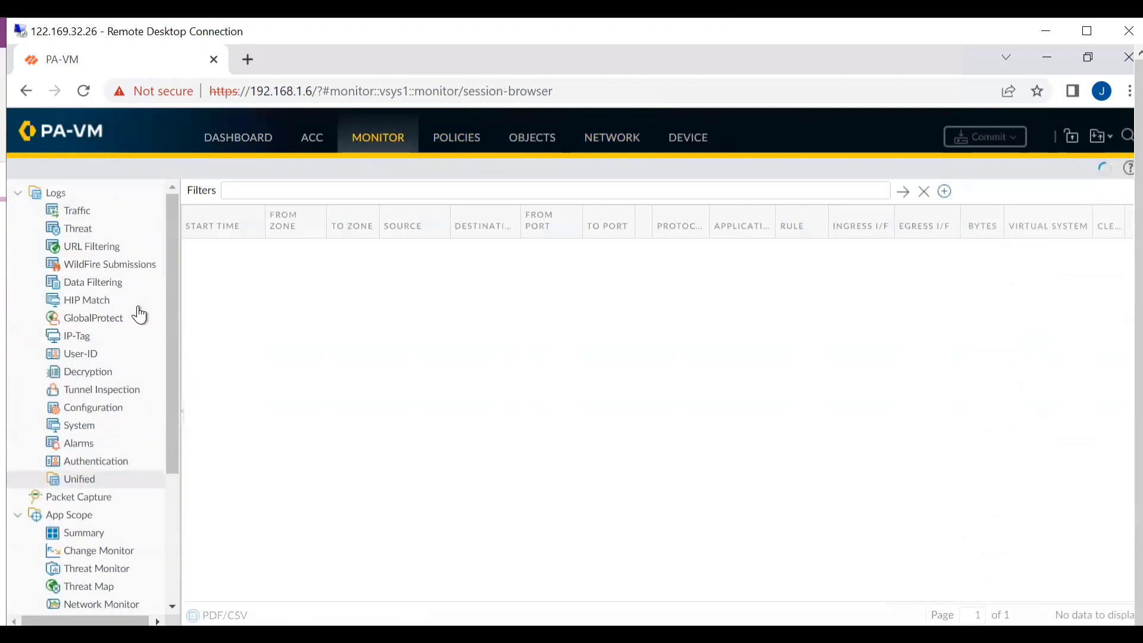
click(463, 138)
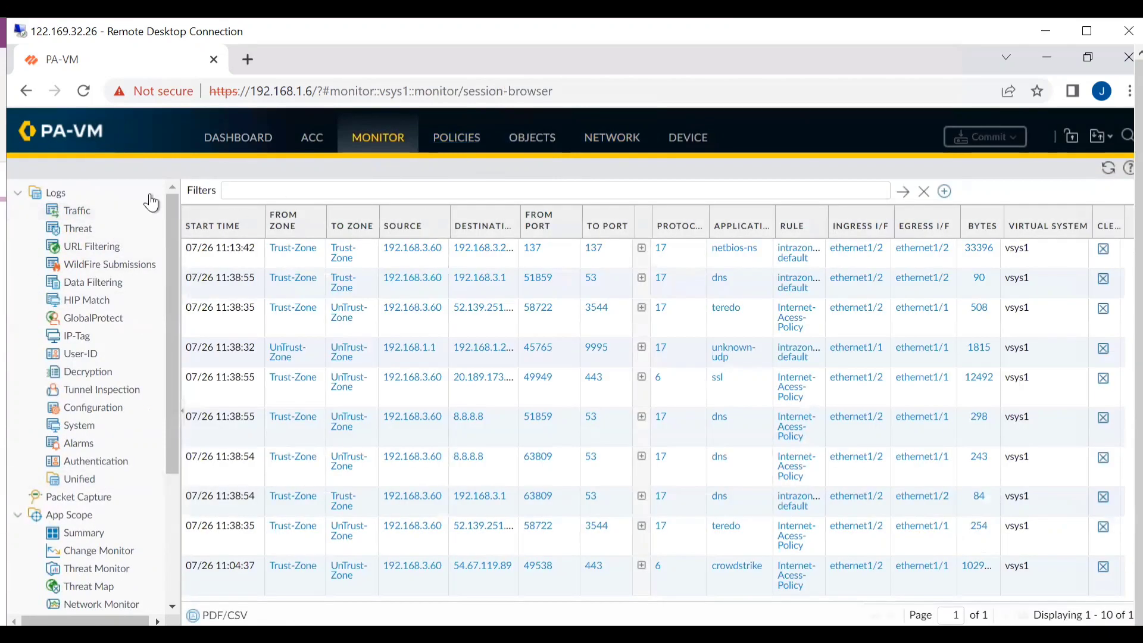
click(57, 211)
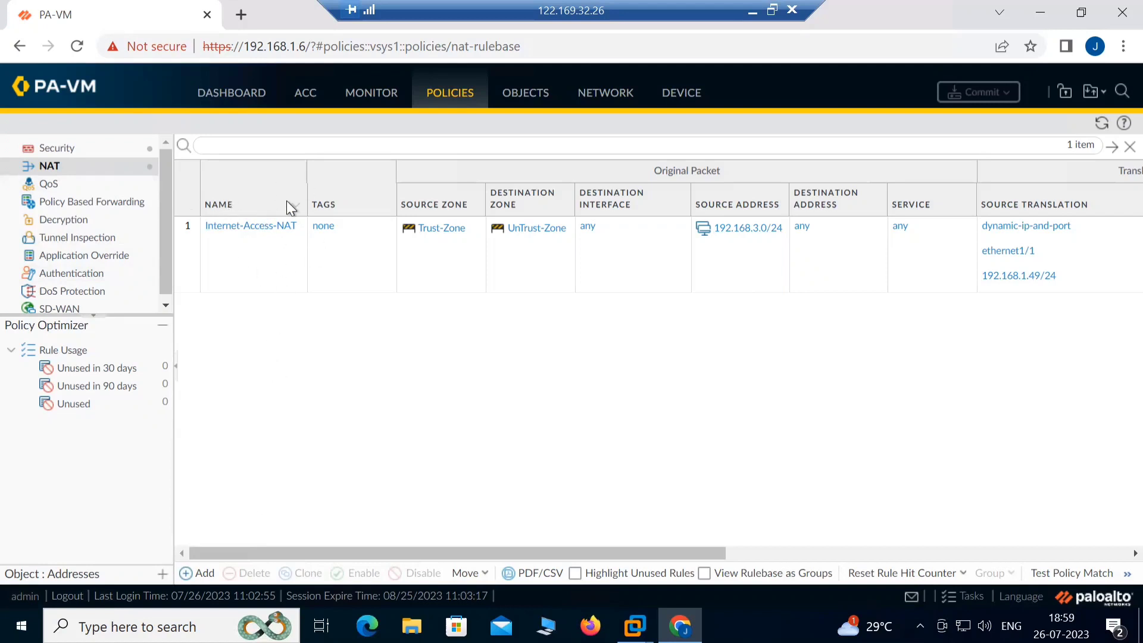
click(202, 573)
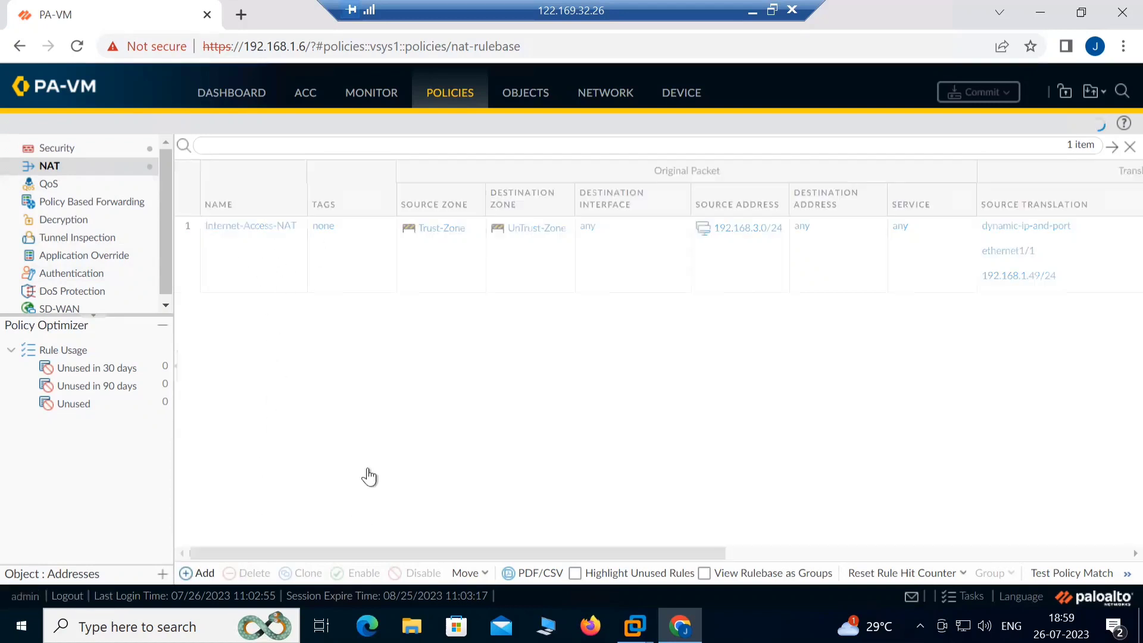
click(365, 248)
text(de)
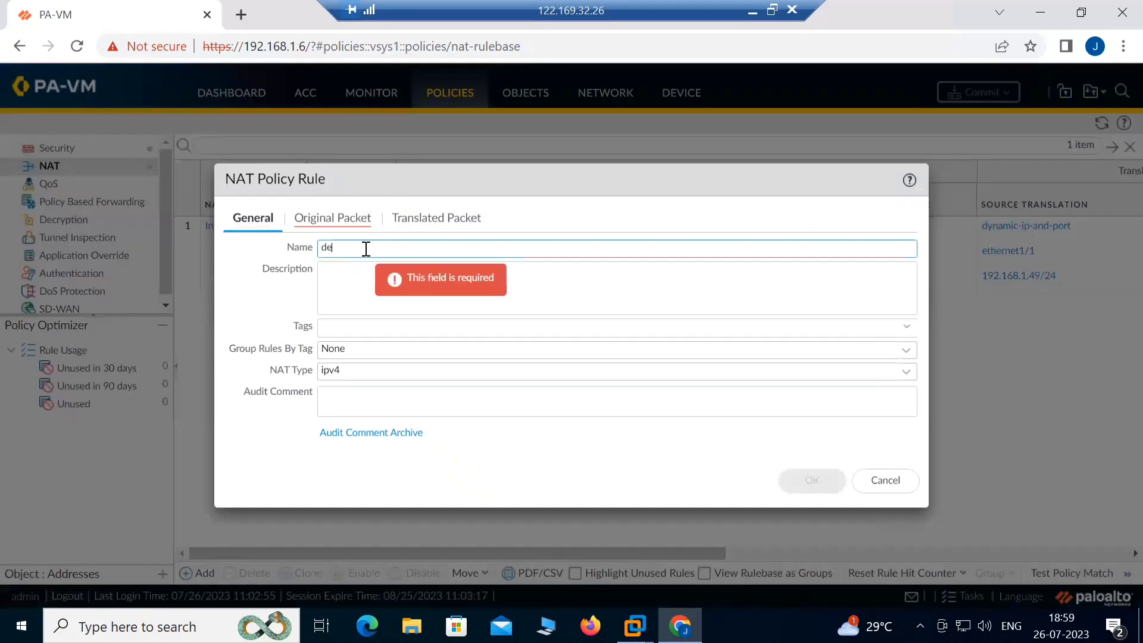
text(stination)
click(332, 217)
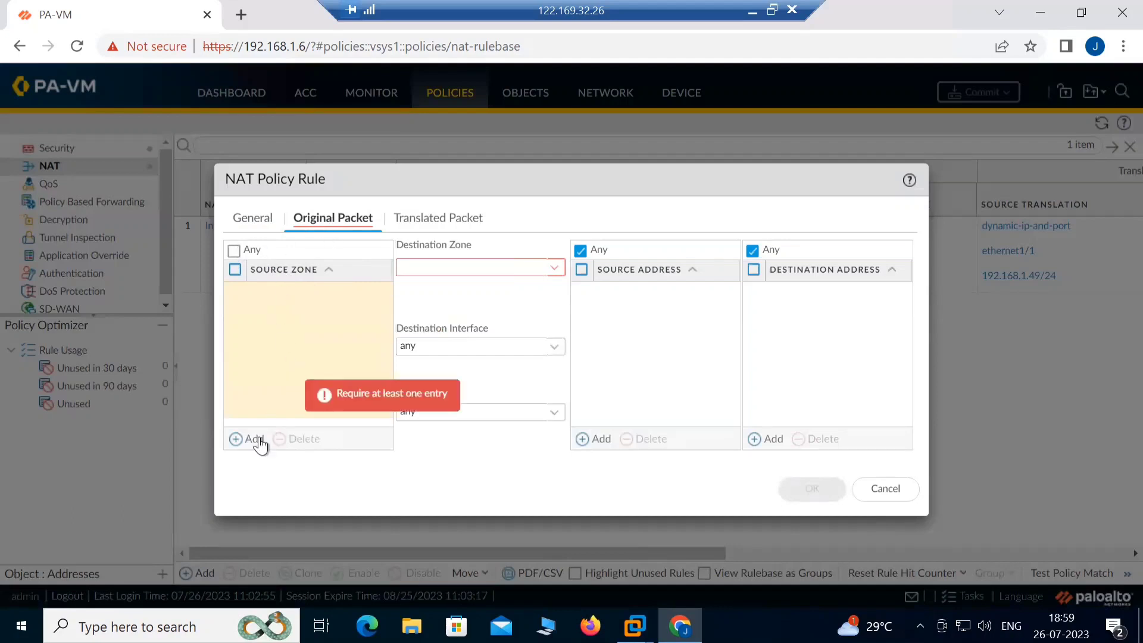
click(359, 396)
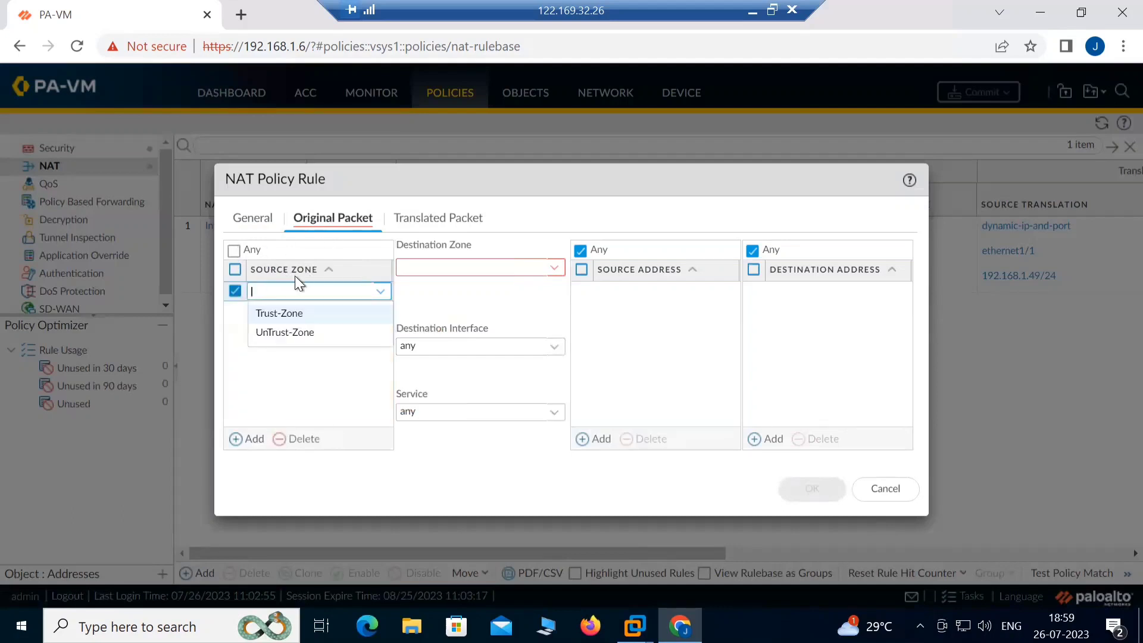
click(278, 334)
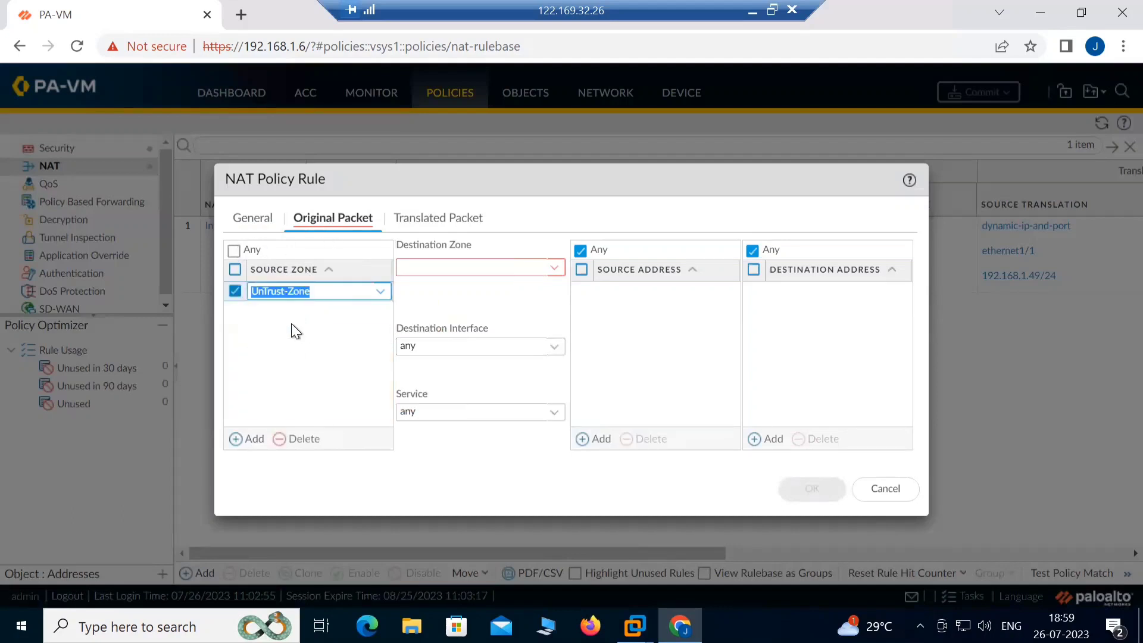
click(554, 269)
click(431, 309)
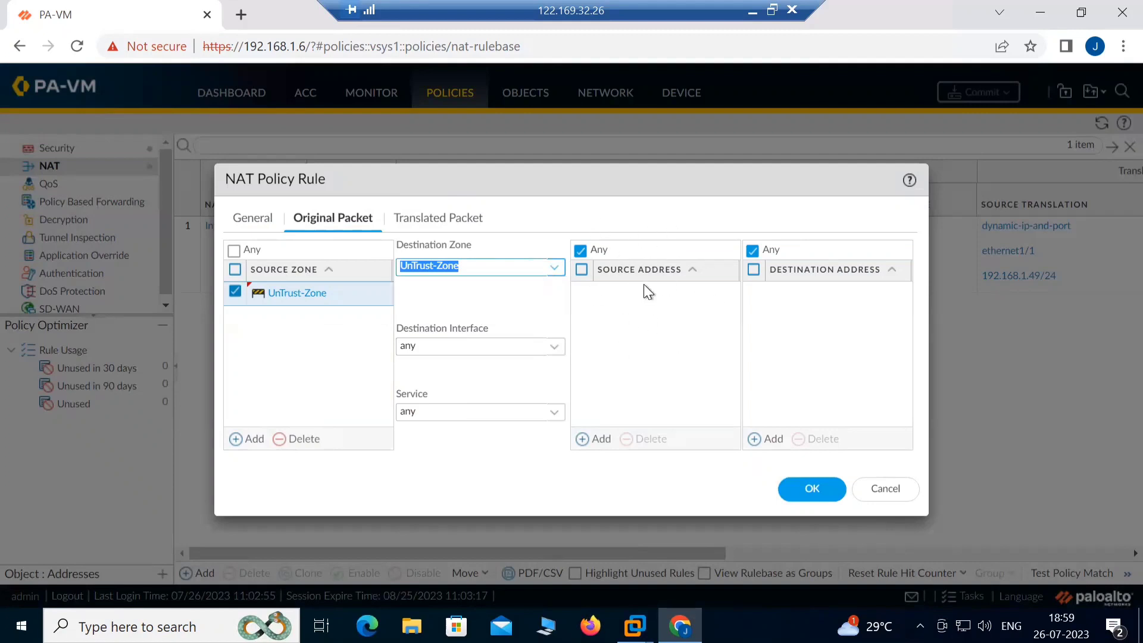
click(902, 497)
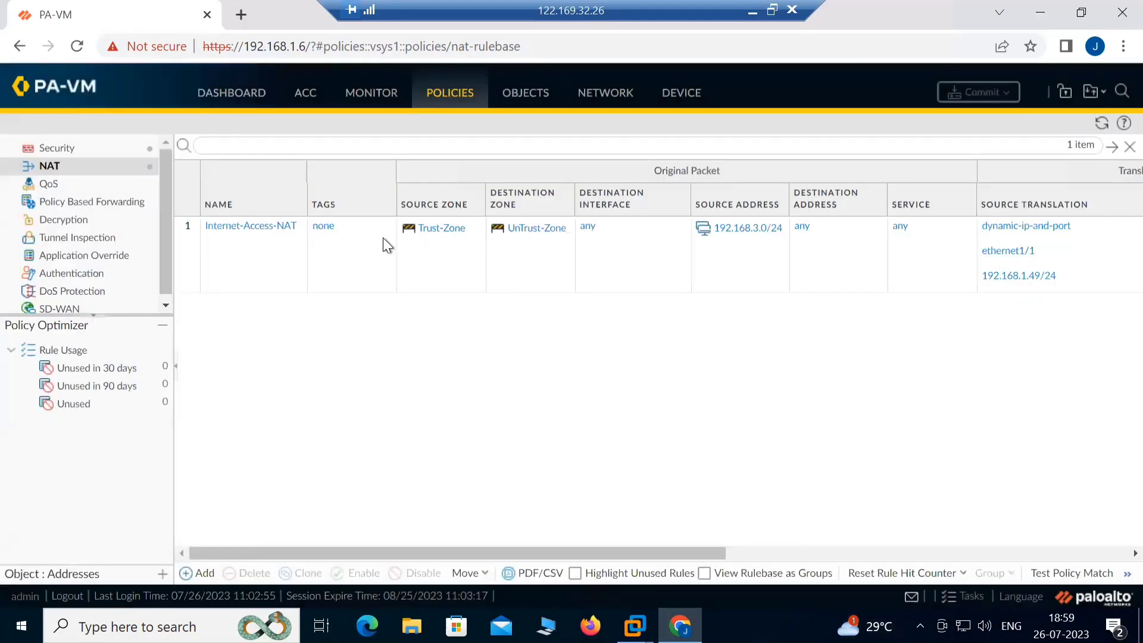